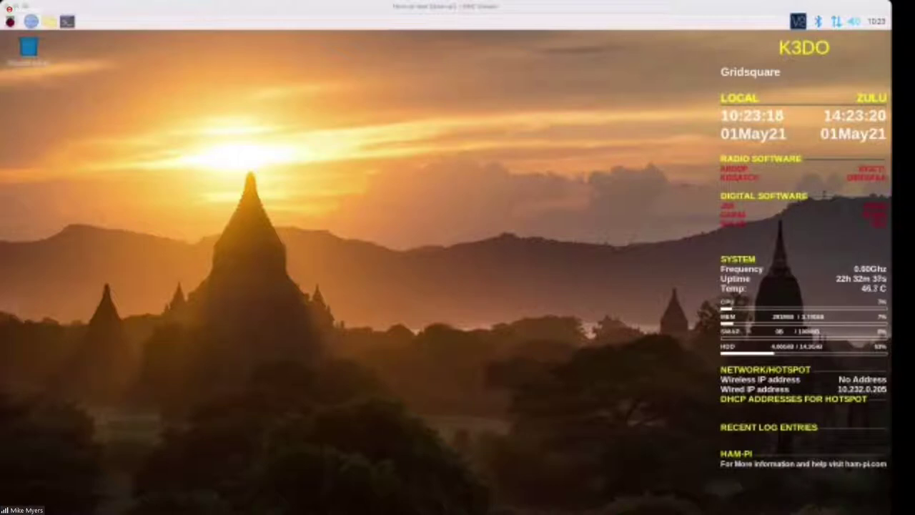
Open a terminal on the Ham-Pi, change into the ham-pi folder, and launch ./install-menu.sh.
left_click(67, 22)
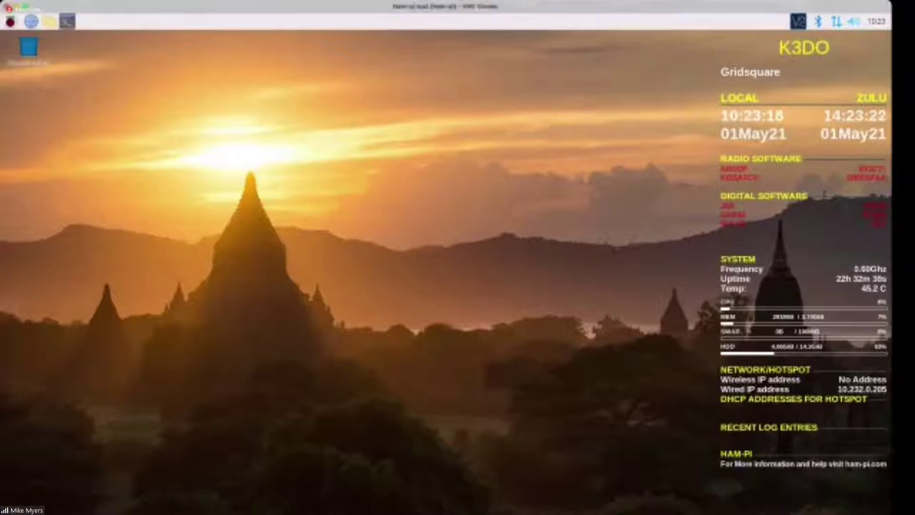
key("ctrl+alt+t")
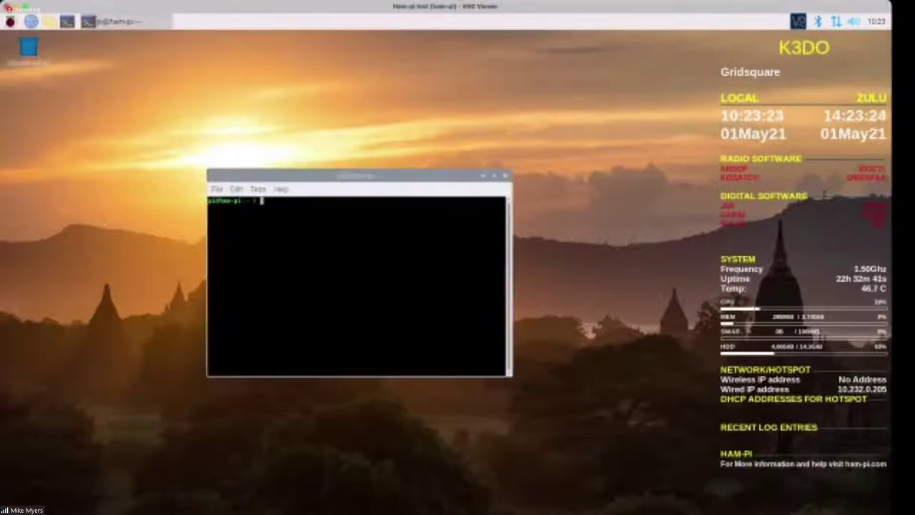
type("cd hamp-pi")
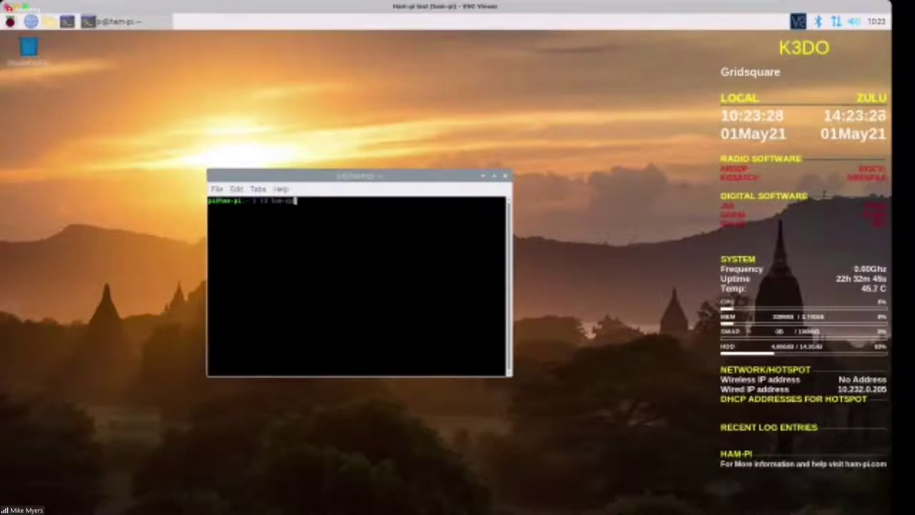
key("Return")
type("./install-menu.")
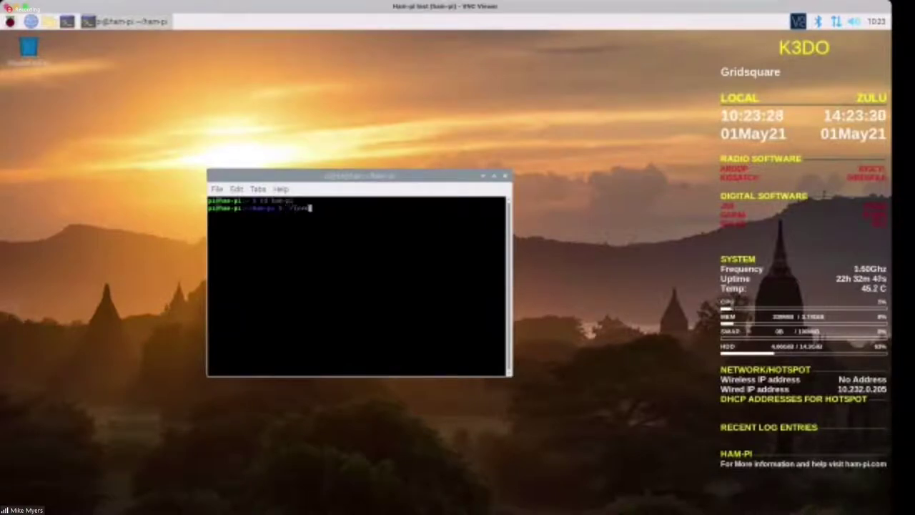
key("Return")
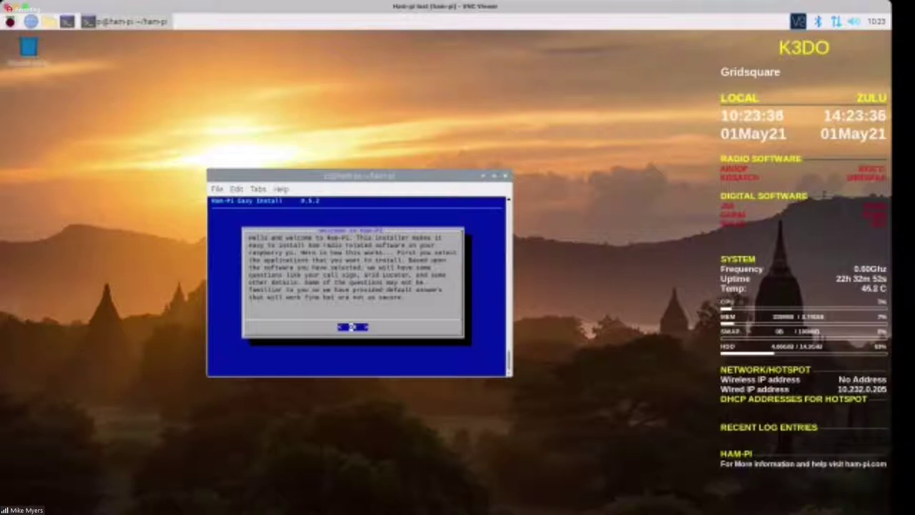
Dismiss the welcome box, browse the Select Applications list (MeshMap, JS8CALL, PQSO, test), and accept it.
key("Return")
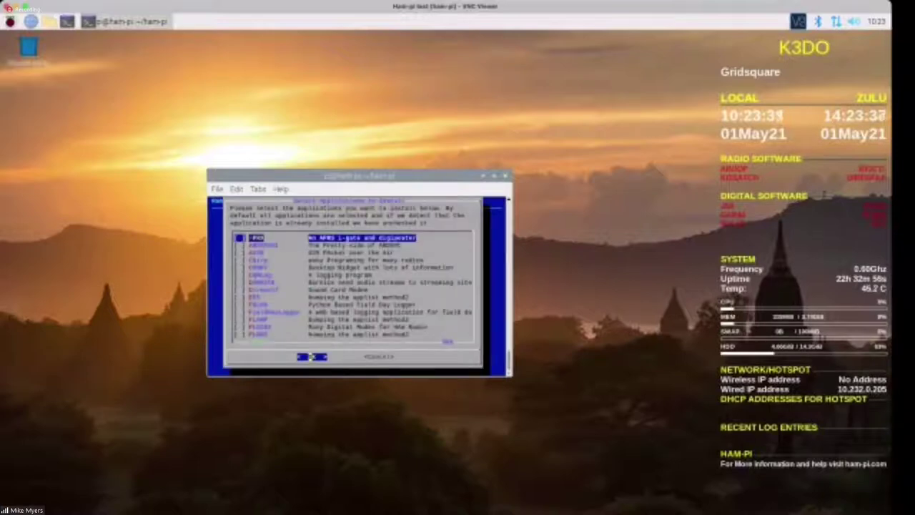
key("Down")
key("Down")
key("Down")
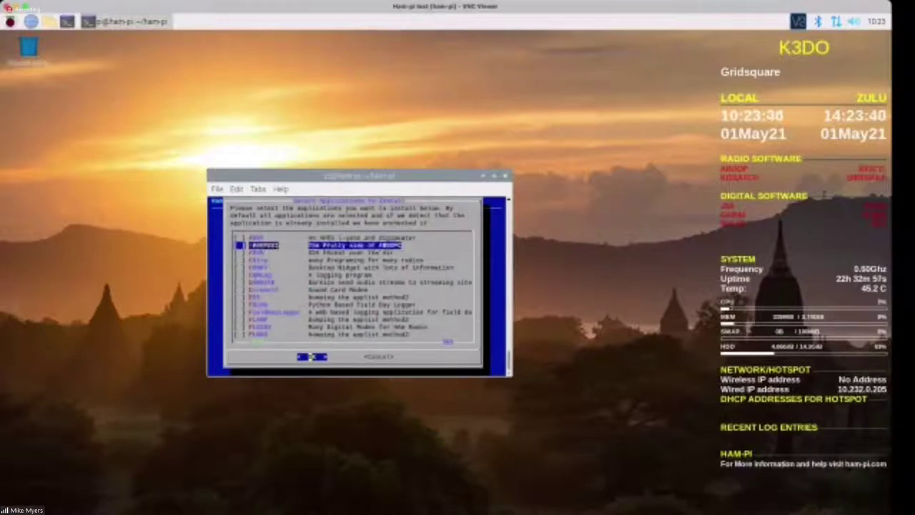
key("Down")
key("Down")
key("Down")
key("Down")
key("Down")
key("Down")
key("Down")
key("Down")
key("Down")
key("Down")
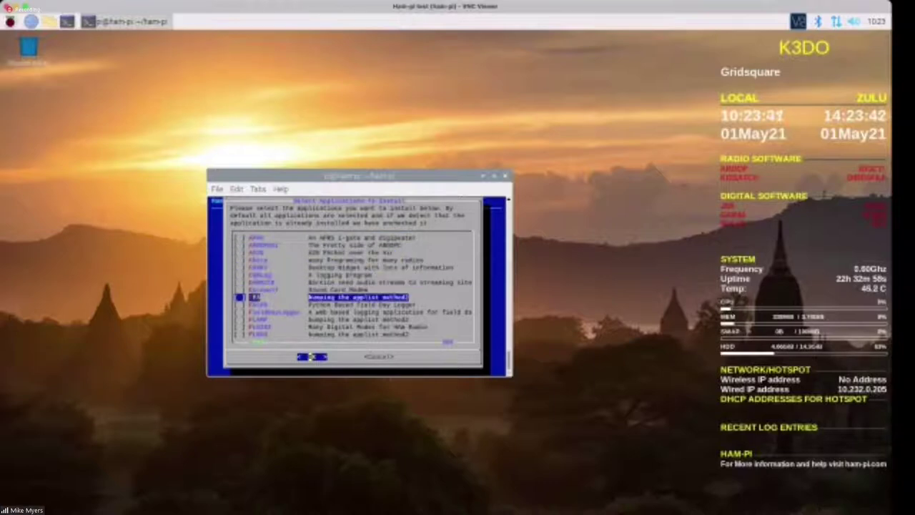
key("Down")
key("Down")
key("Down")
key("Down")
key("Down")
key("Down")
key("Down")
key("Down")
key("Down")
key("Down")
key("Down")
key("Down")
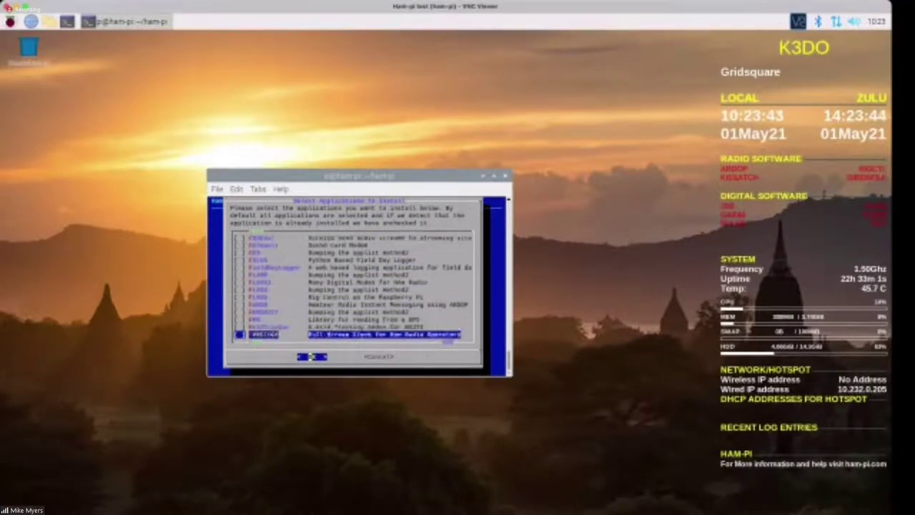
key("Down")
key("Down")
key("Down")
key("Down")
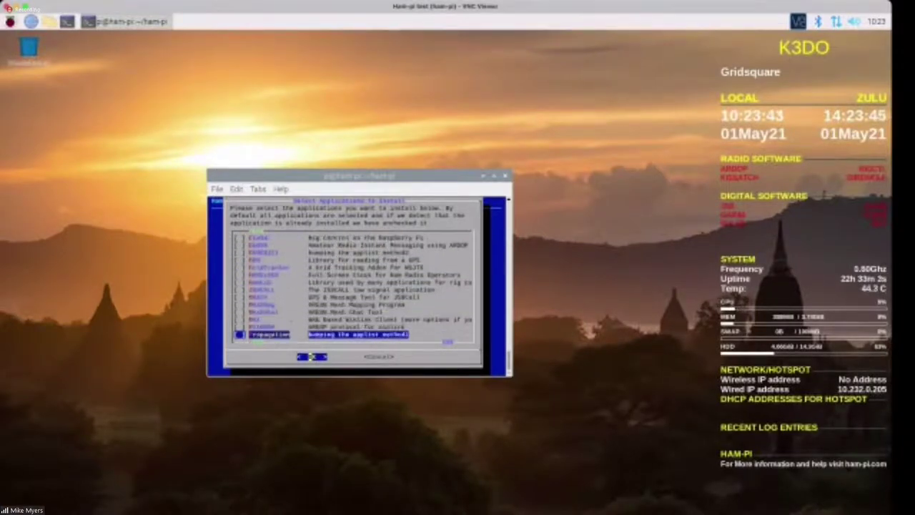
key("Down")
key("Up")
key("Up")
key("Up")
key("Up")
key("Up")
key("Up")
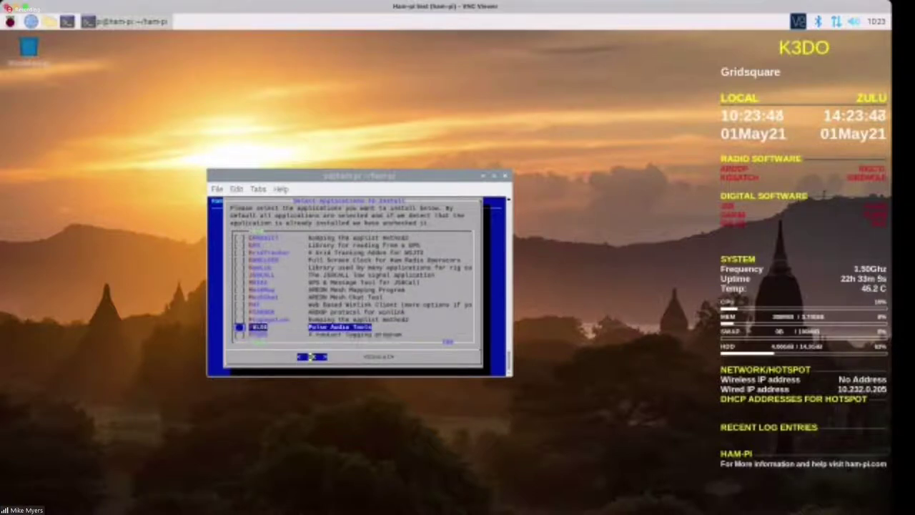
key("Up")
key("Up")
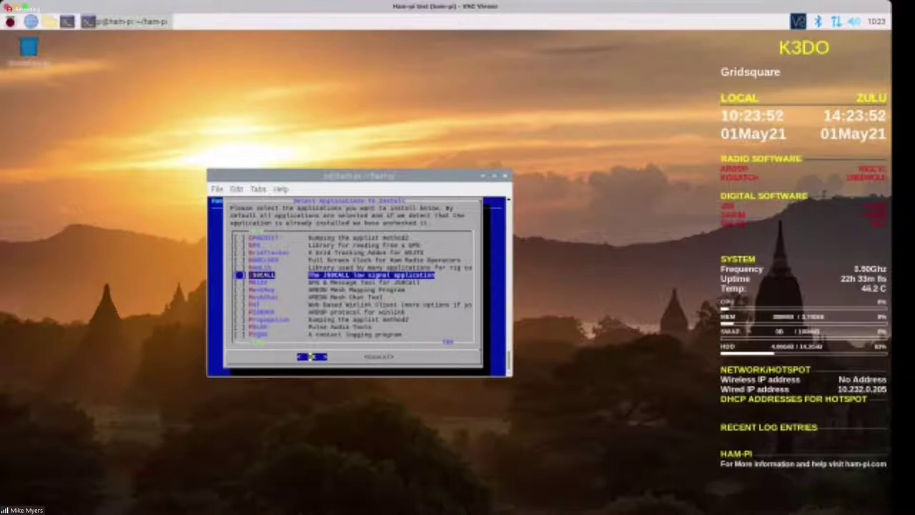
key("Down")
key("Down")
key("Down")
key("Down")
key("Down")
key("Down")
key("Down")
key("Down")
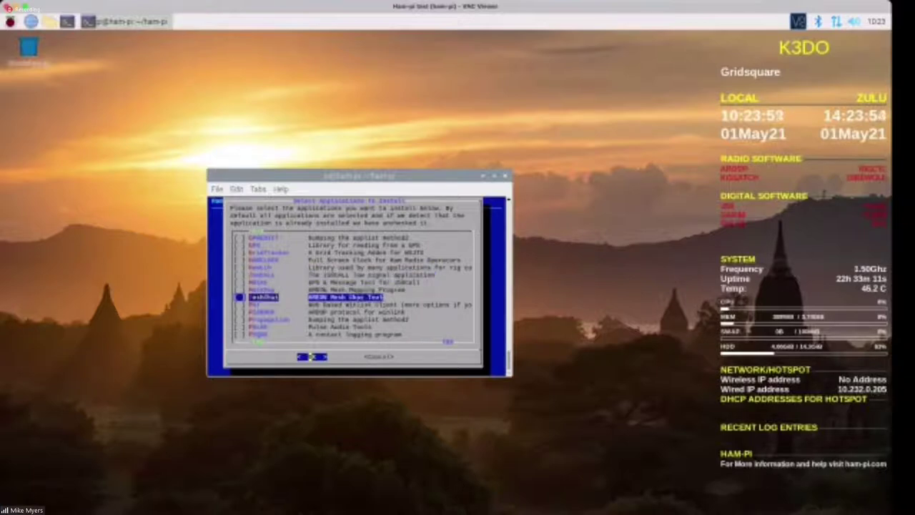
key("Down")
key("Down")
key("Down")
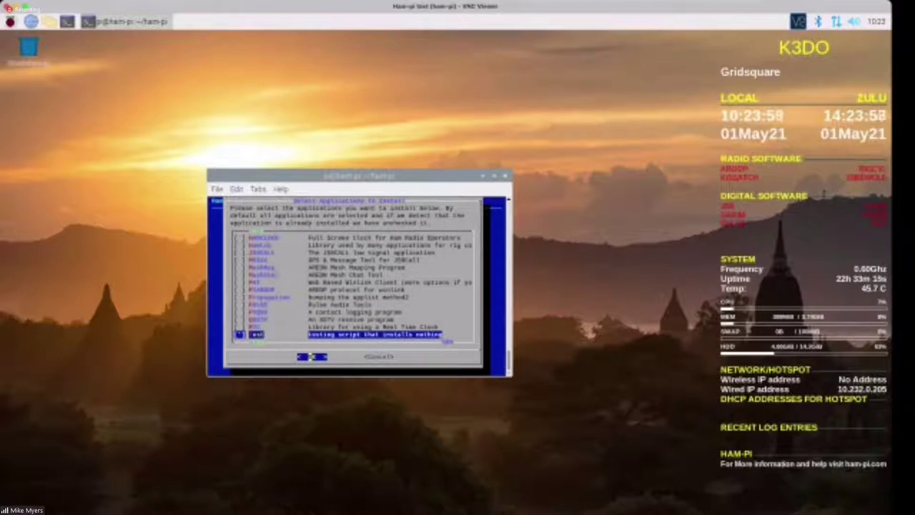
key("Return")
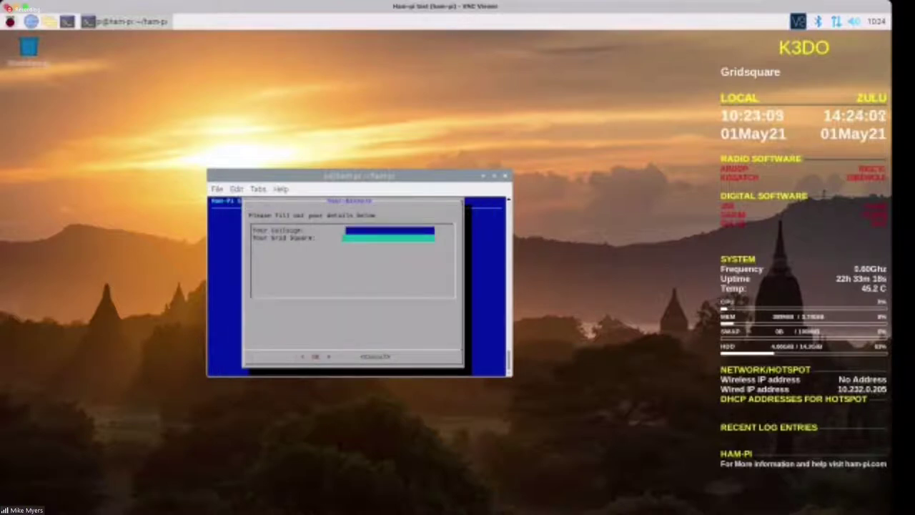
Enter the station callsign and grid square and submit them to start the system update.
type("K3DO")
key("Down")
type("FM19ei")
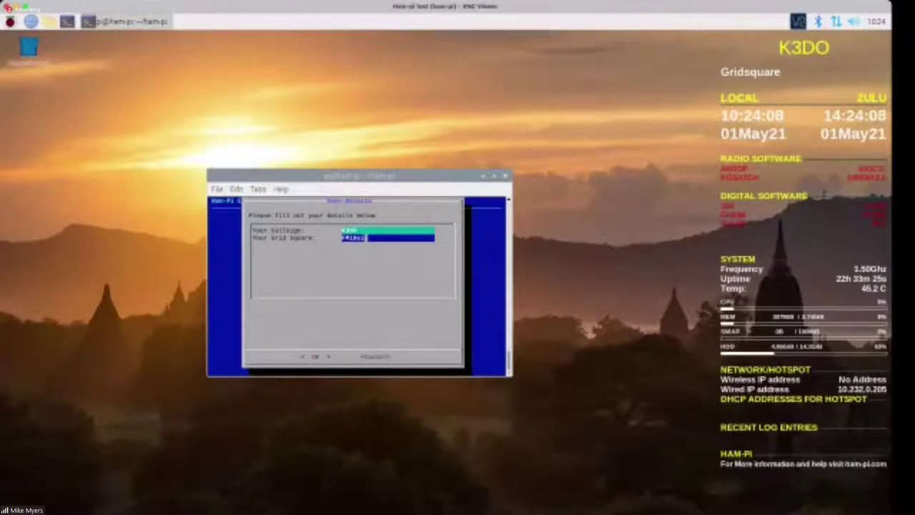
key("Return")
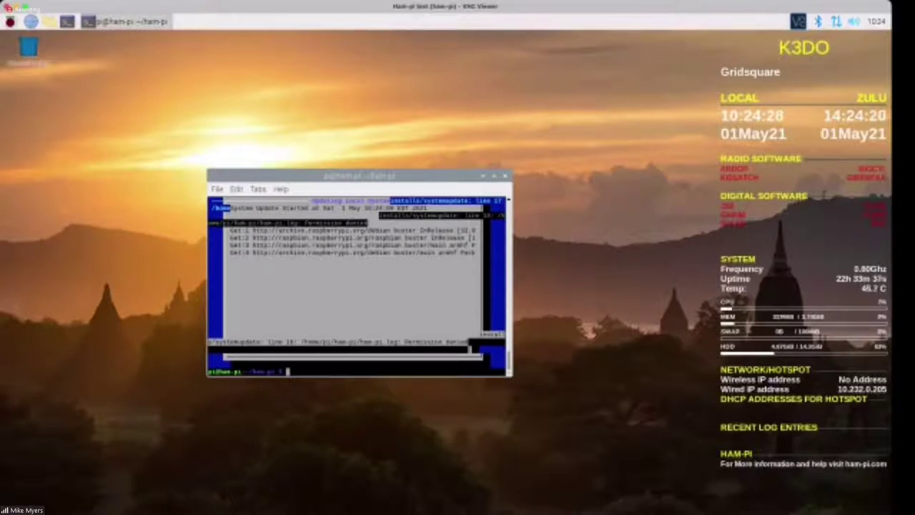
Run sudo at the prompt, closing the terminal, and bring up the Hamradio applications submenu.
type("sudo")
key("Return")
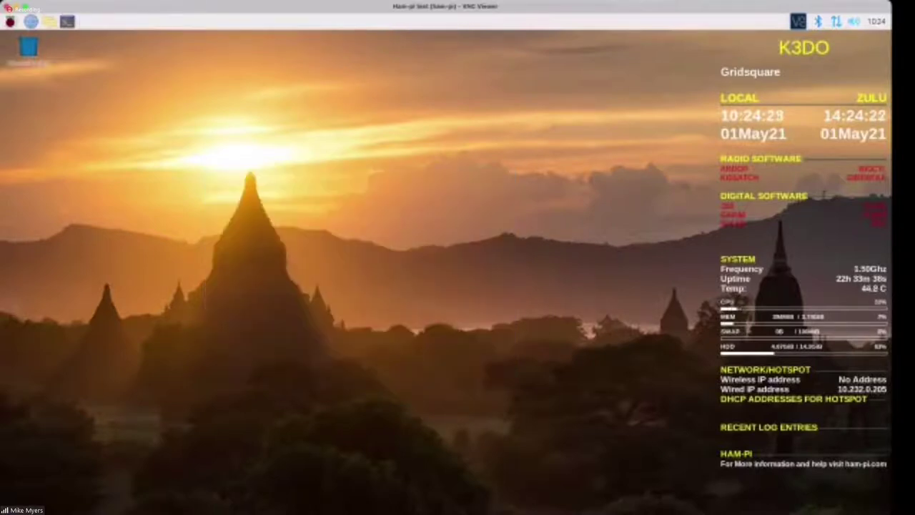
left_click(10, 21)
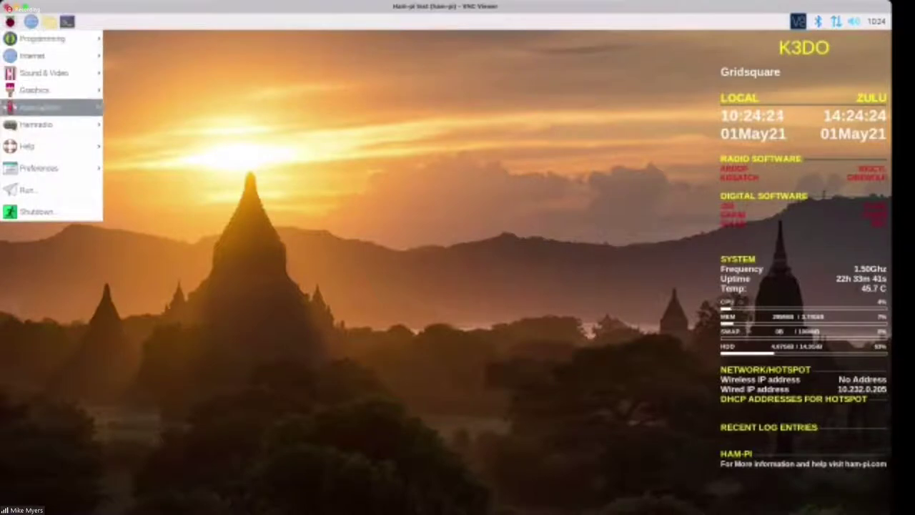
mouse_move(50, 125)
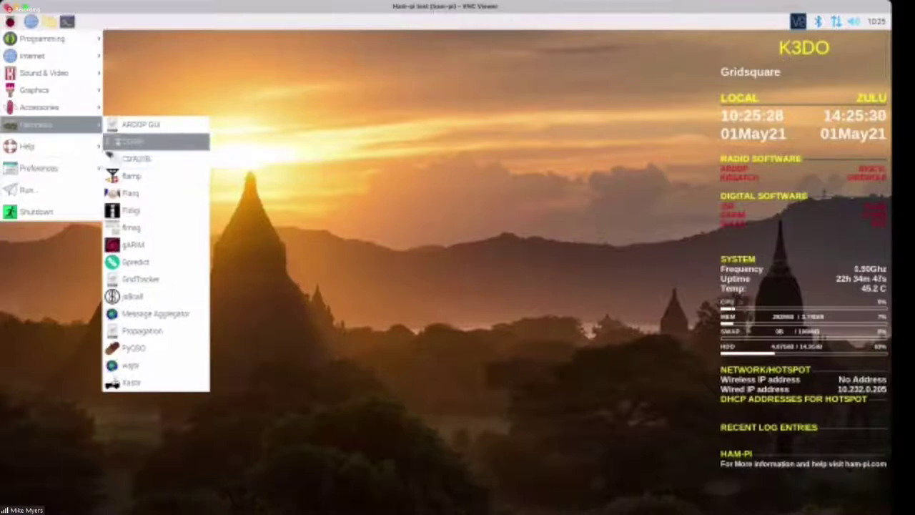
Launch CHIRP from the Hamradio menu, reposition its window, and show the Radio menu.
left_click(133, 142)
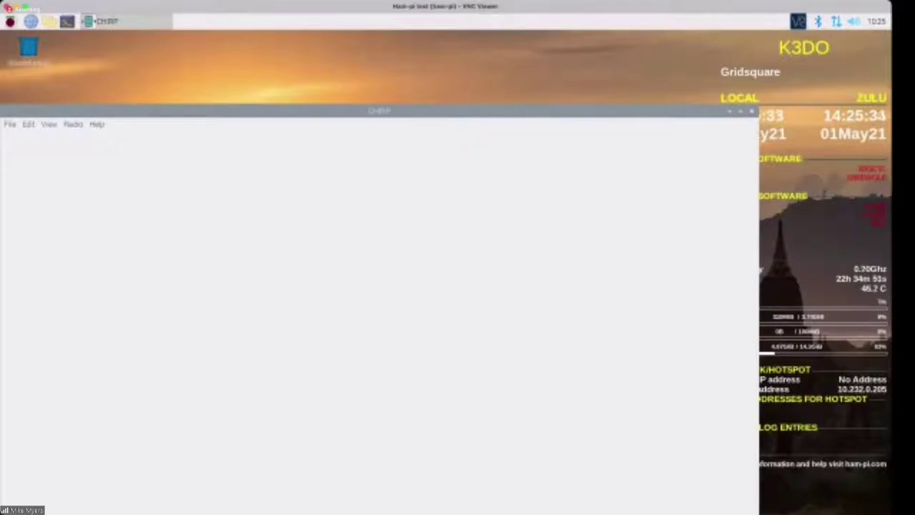
left_click_drag(378, 110, 407, 83)
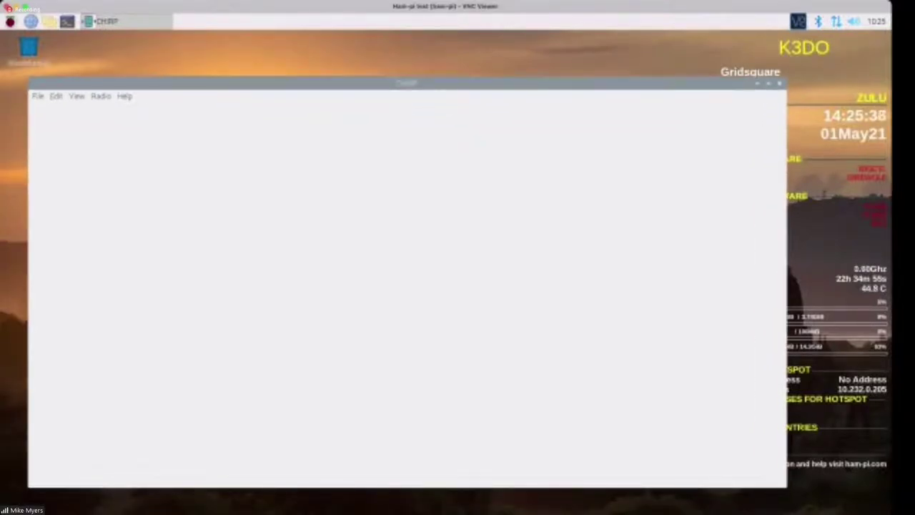
left_click(101, 96)
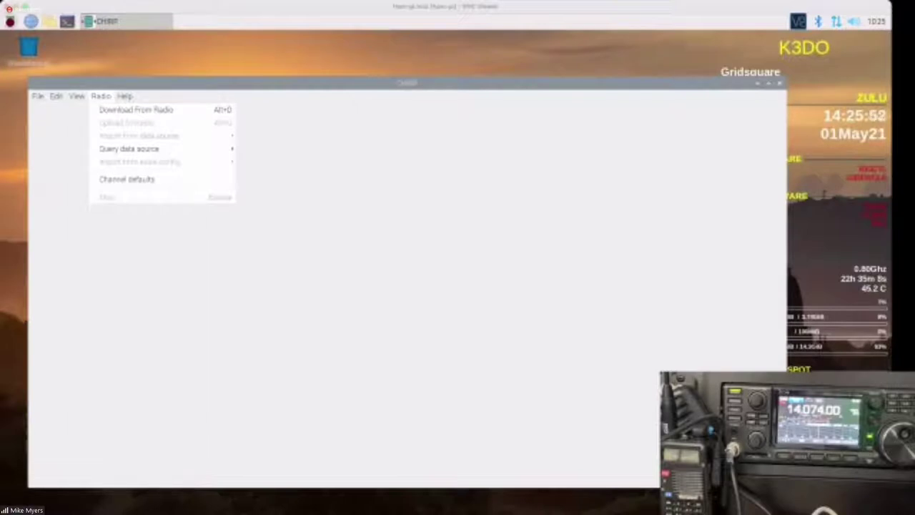
Download memories from the Baofeng BF-F8HP, confirming the port, vendor and model and the clone instructions.
left_click(136, 109)
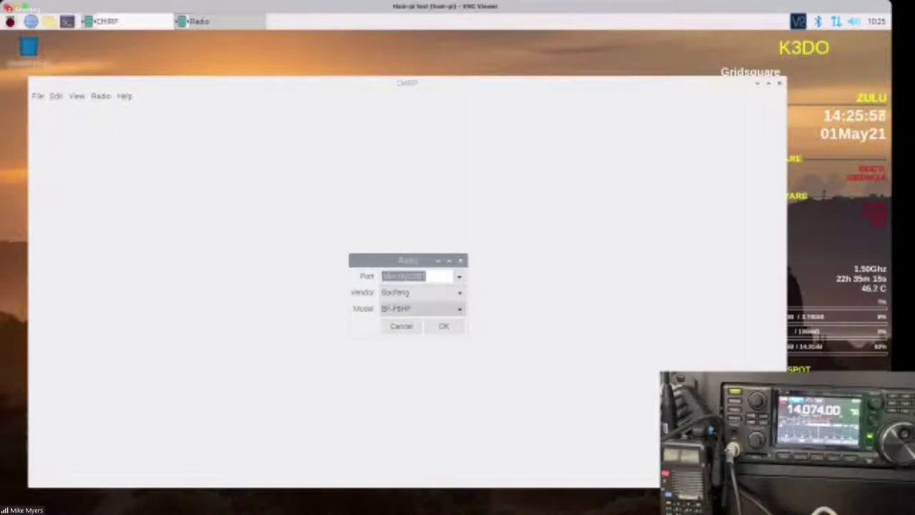
left_click(443, 326)
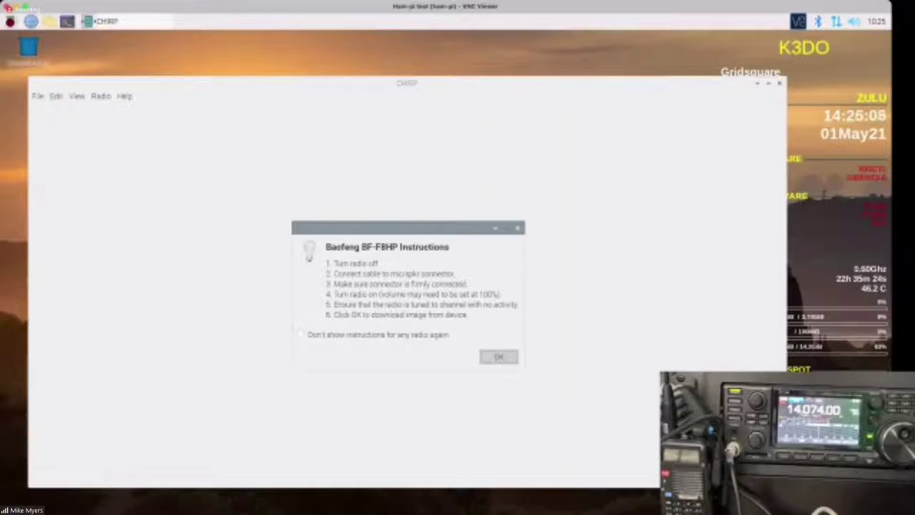
key("Return")
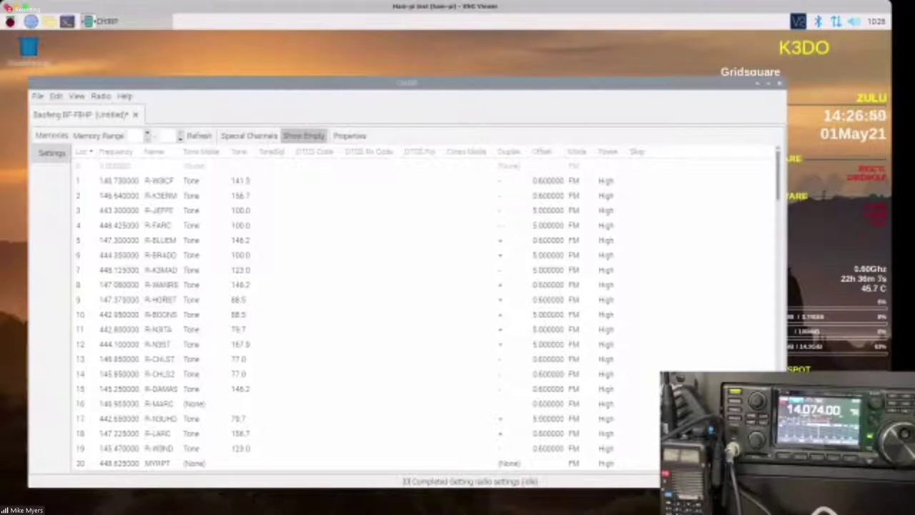
Change the ending of memory 1's name to 'FSI' and choose Radio > Upload To Radio.
left_click(160, 180)
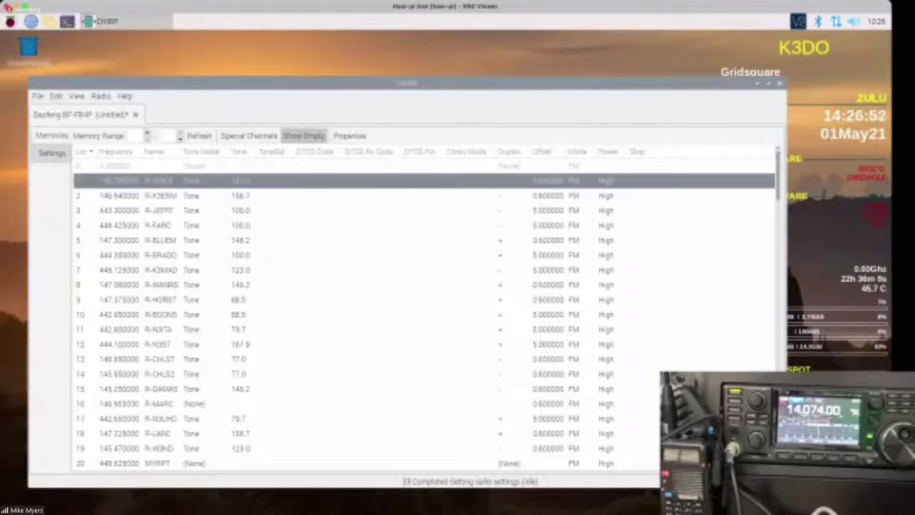
left_click(160, 180)
left_click(169, 181)
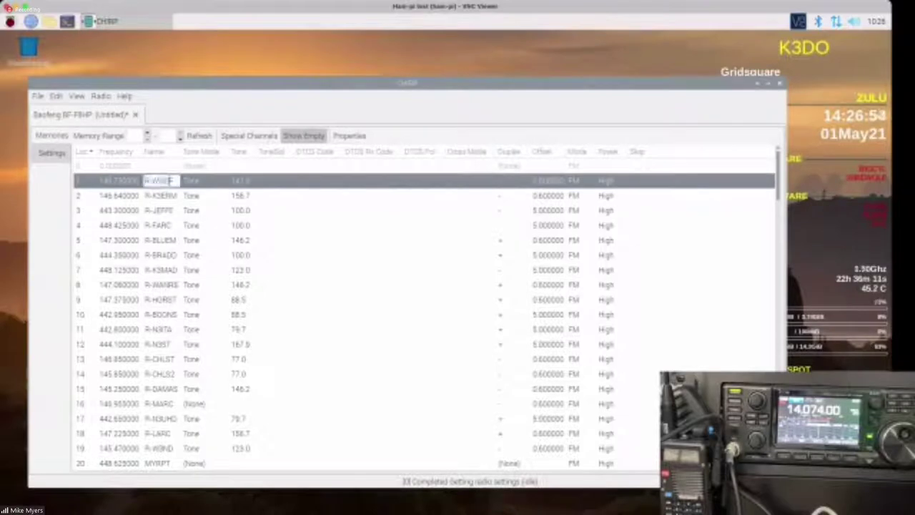
key("BackSpace")
key("BackSpace")
type("FSI")
key("Return")
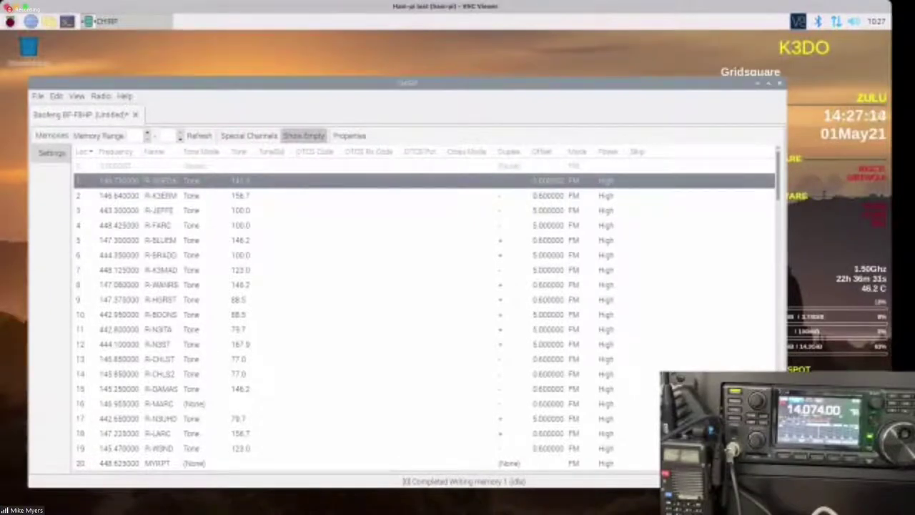
left_click(101, 96)
left_click(119, 122)
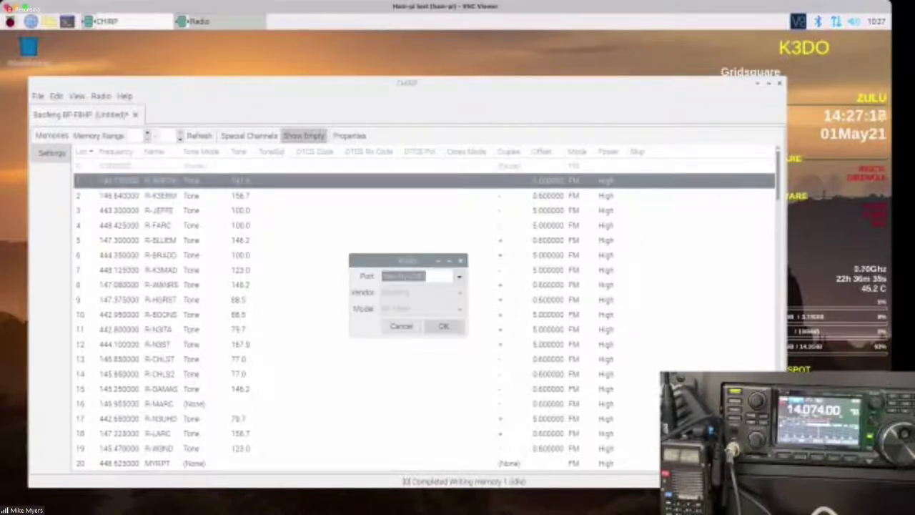
Upload the edited memories to the BF-F8HP, then reopen Download From Radio.
left_click(443, 326)
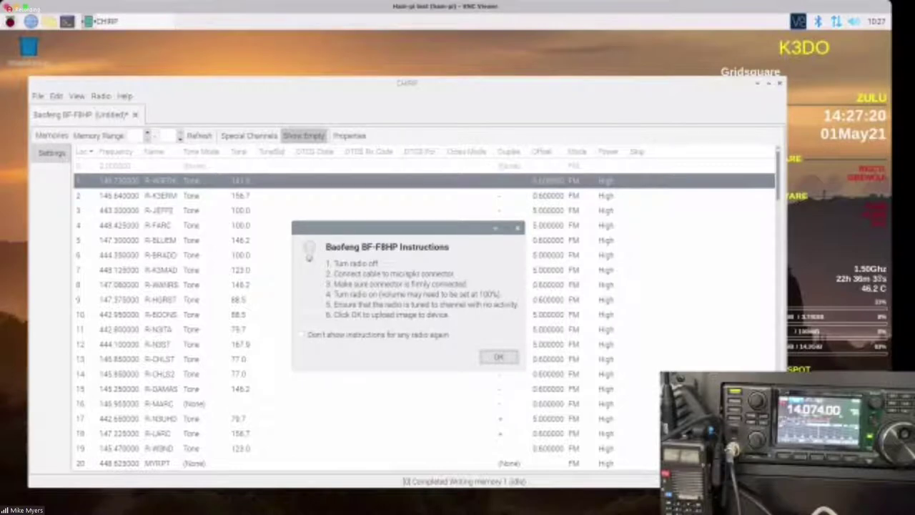
key("Return")
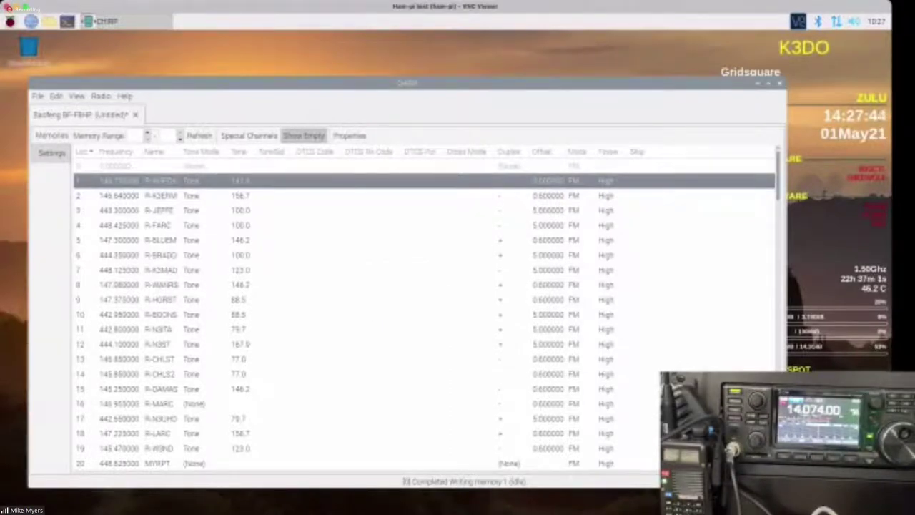
left_click(101, 96)
left_click(125, 109)
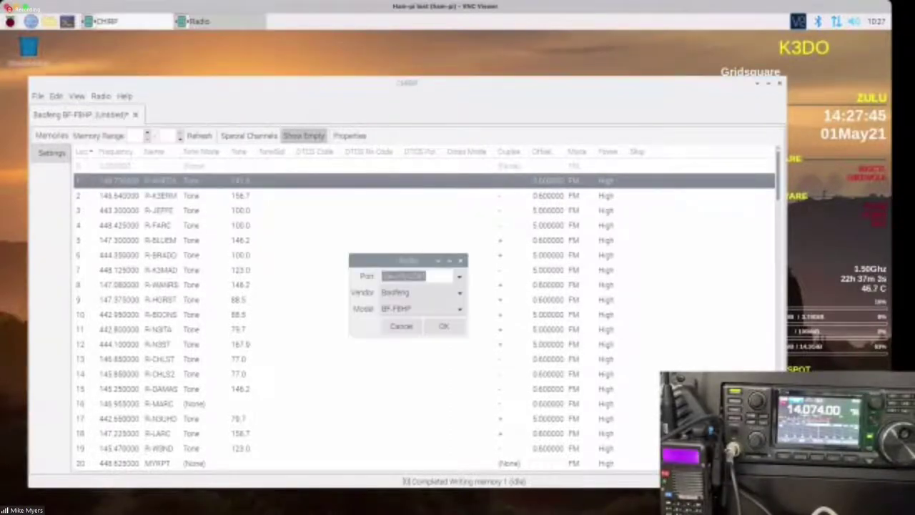
Review vendor and model lists keeping Baofeng BF-F8HP, cancel, and close CHIRP without saving.
left_click(422, 293)
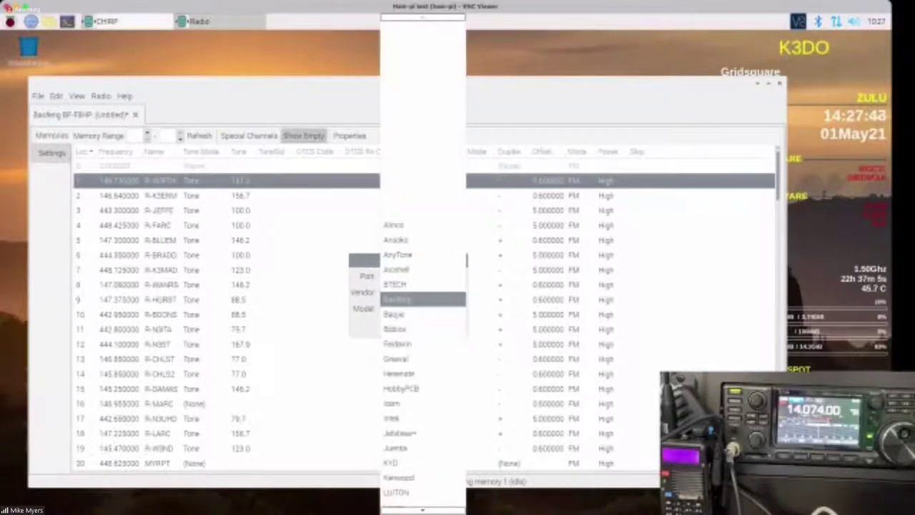
scroll(422, 331, "down", 10)
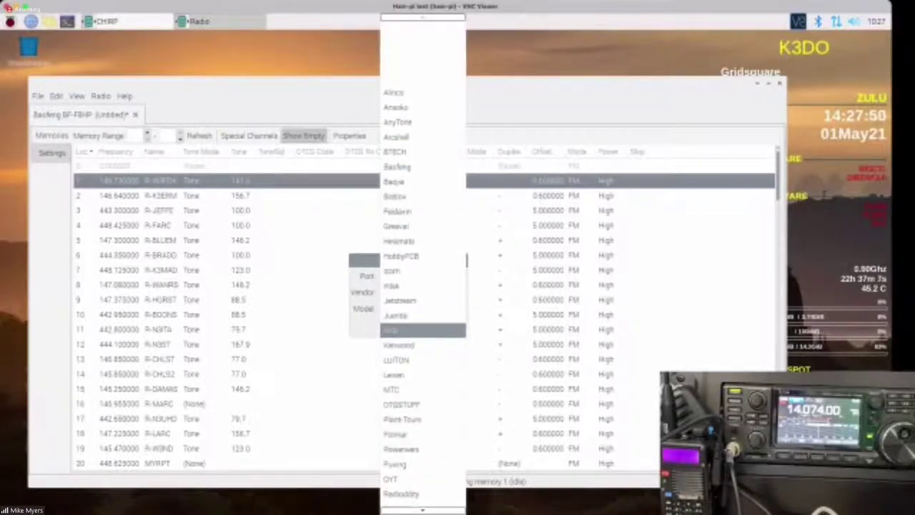
key("Down")
key("Down")
key("Down")
key("Down")
key("Down")
key("Down")
key("Down")
key("Down")
key("Down")
key("Down")
key("Down")
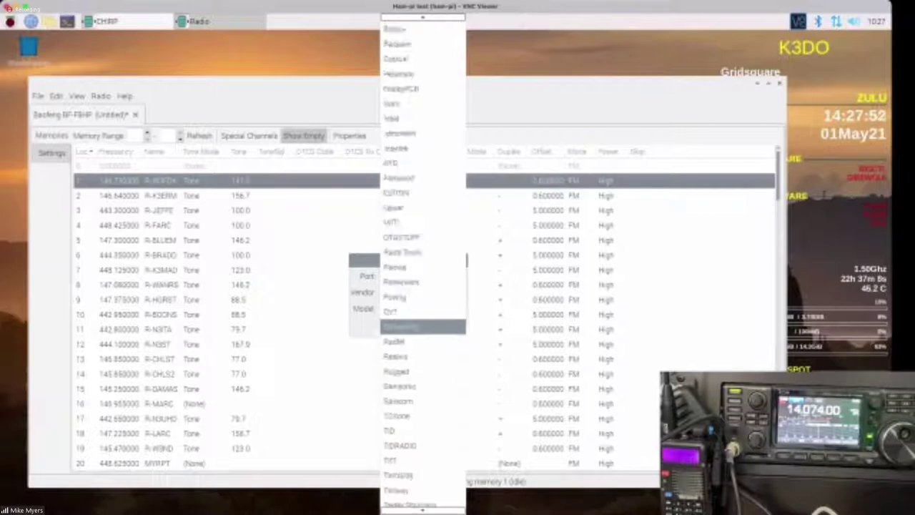
scroll(422, 330, "down", 7)
scroll(423, 330, "up", 15)
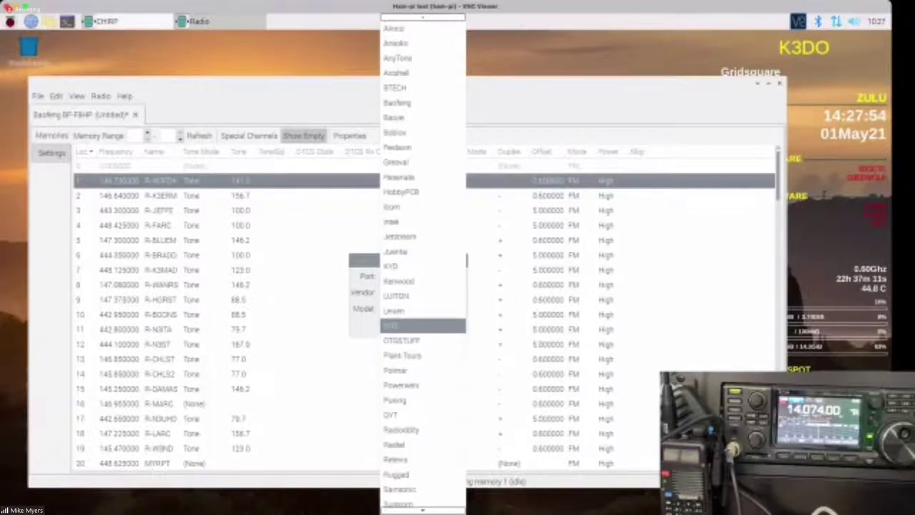
left_click(397, 102)
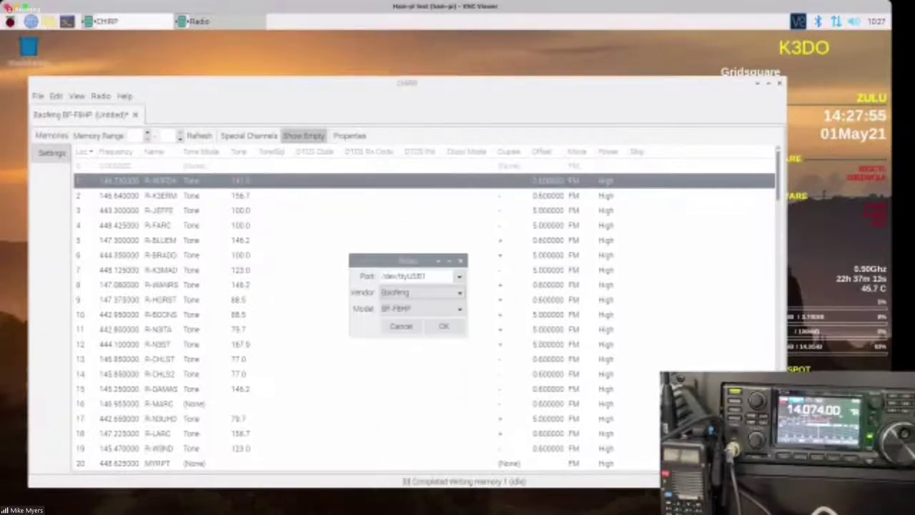
left_click(422, 308)
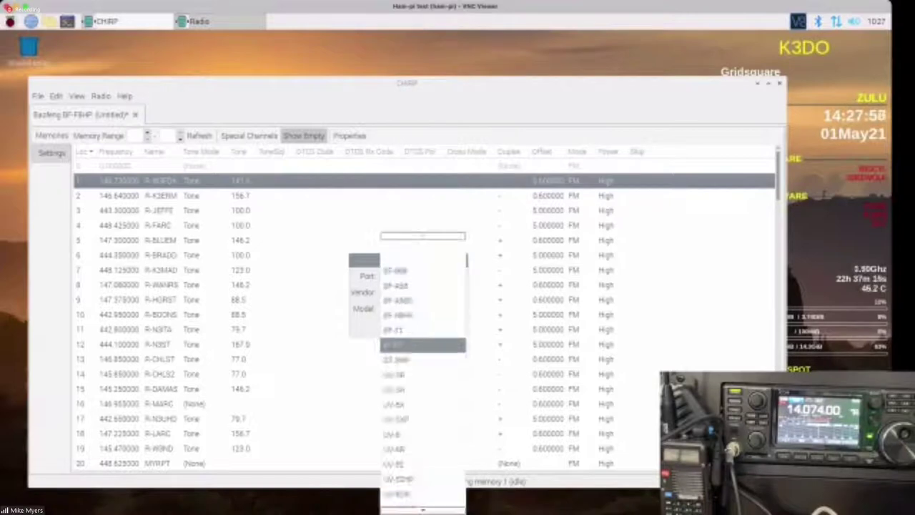
key("Down")
key("Down")
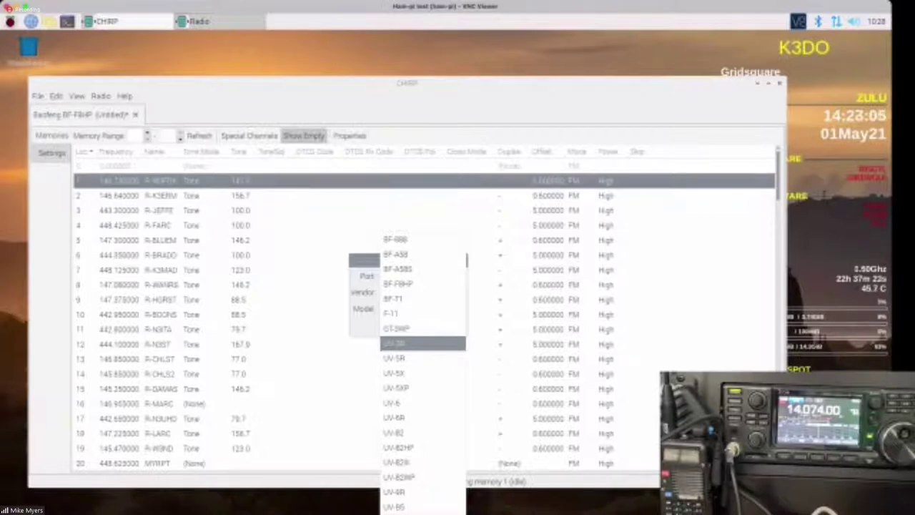
left_click(398, 283)
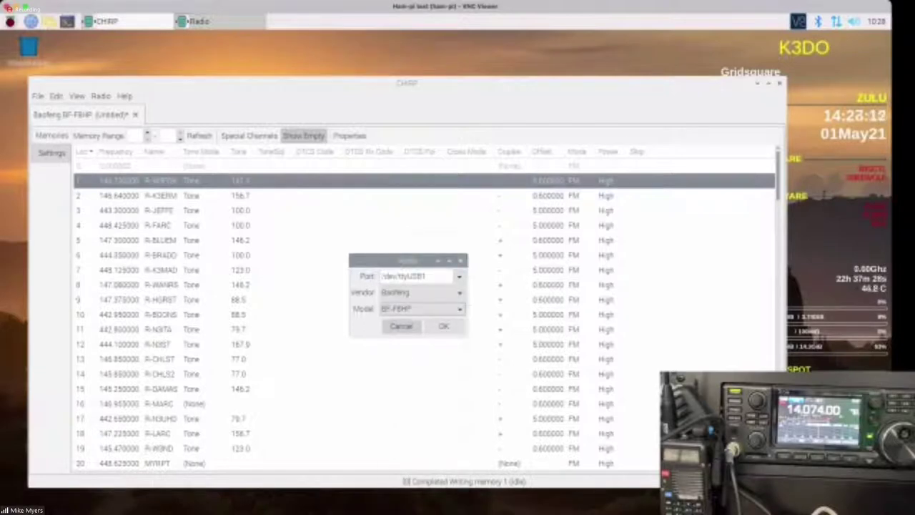
left_click(401, 326)
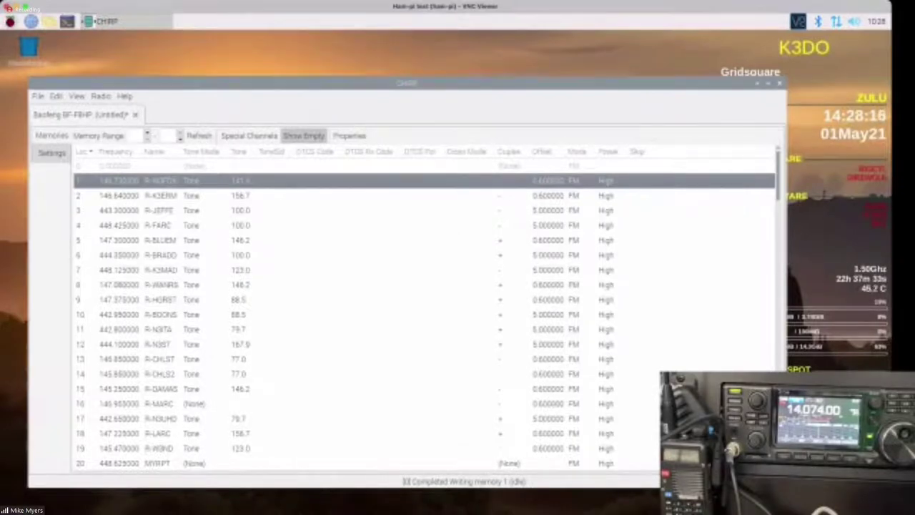
key("ctrl+w")
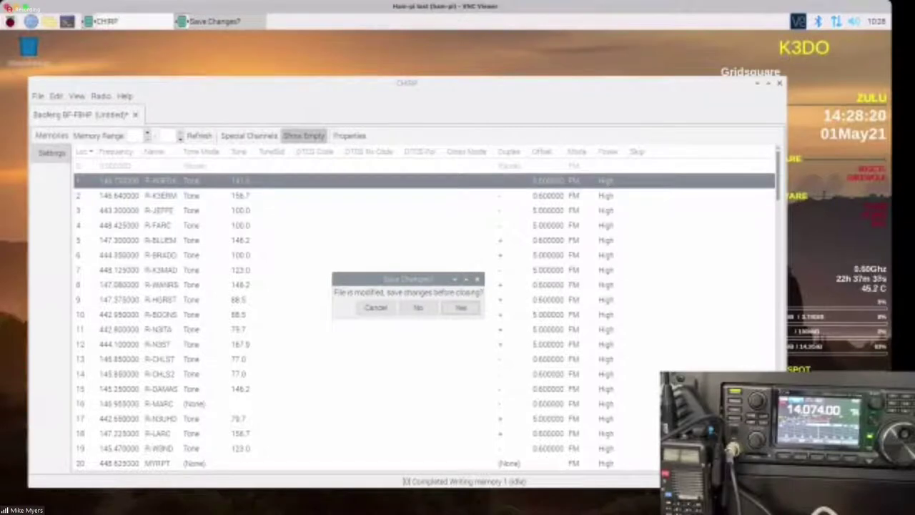
left_click(421, 307)
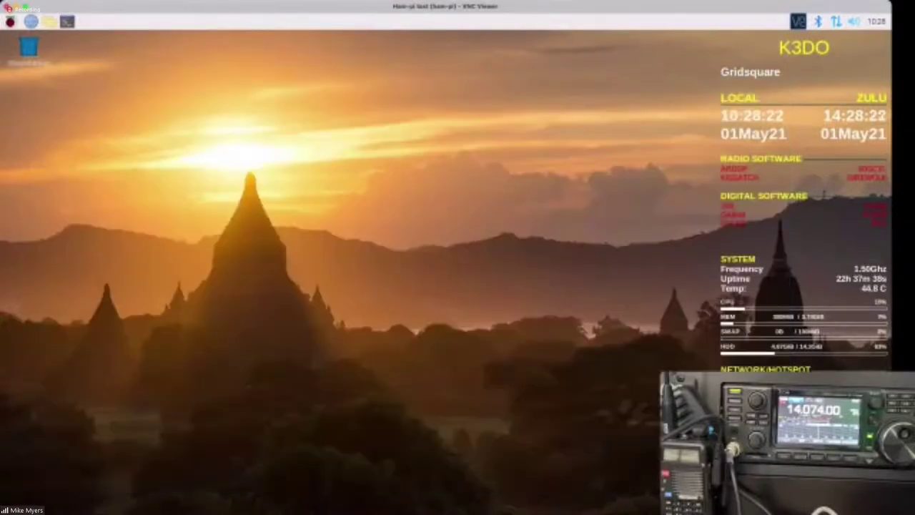
Launch wsjtx from the Raspberry menu's Hamradio submenu.
left_click(10, 21)
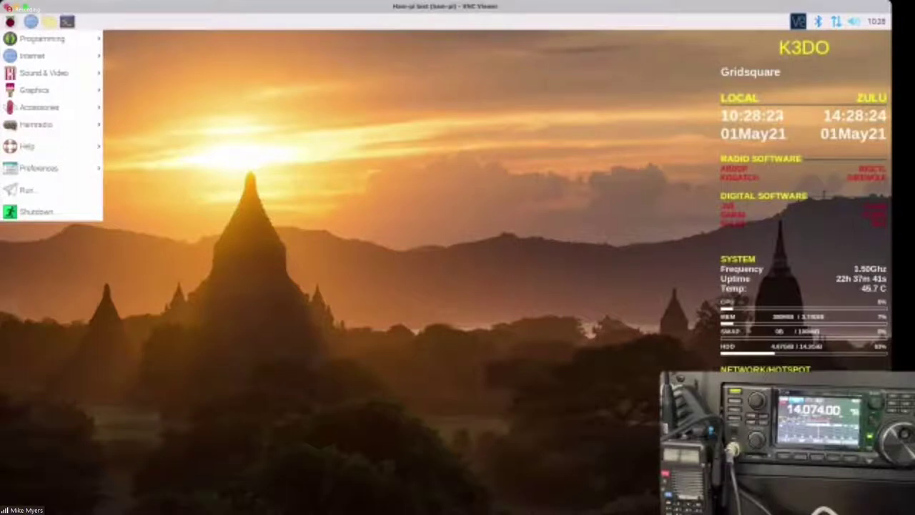
mouse_move(43, 124)
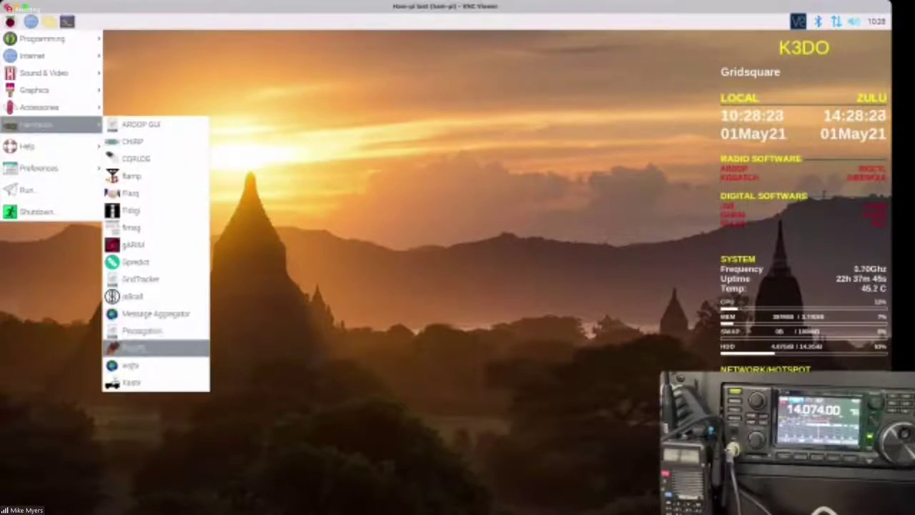
left_click(132, 347)
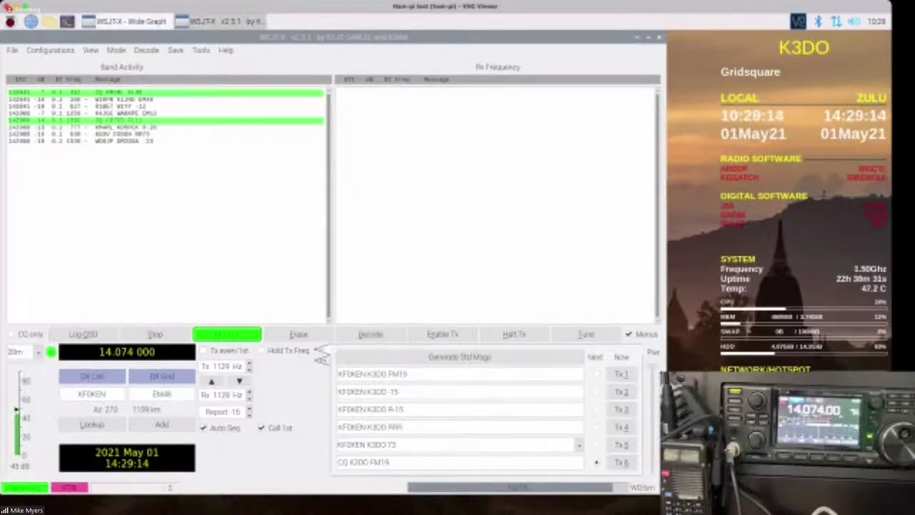
Answer the CQ from grid FL11 and enable Tx to transmit the reply at 14.074 MHz.
double_click(118, 120)
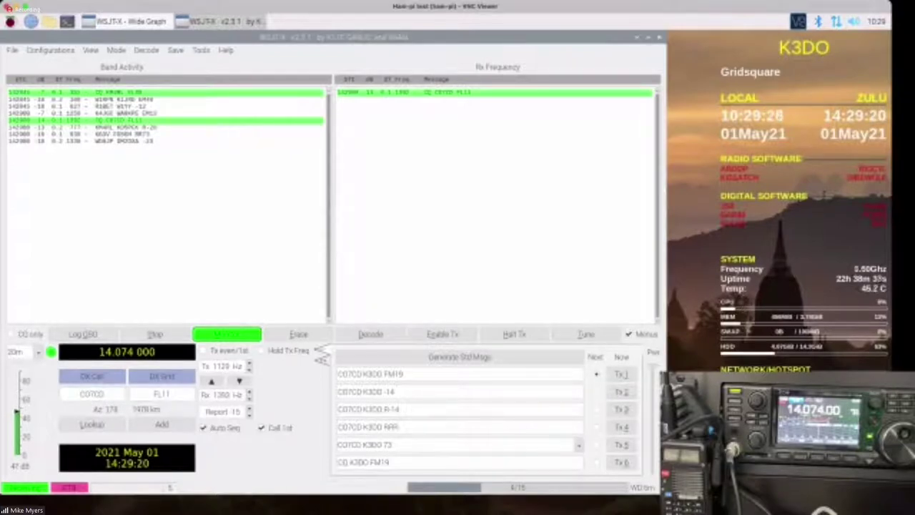
left_click(442, 333)
left_click(443, 334)
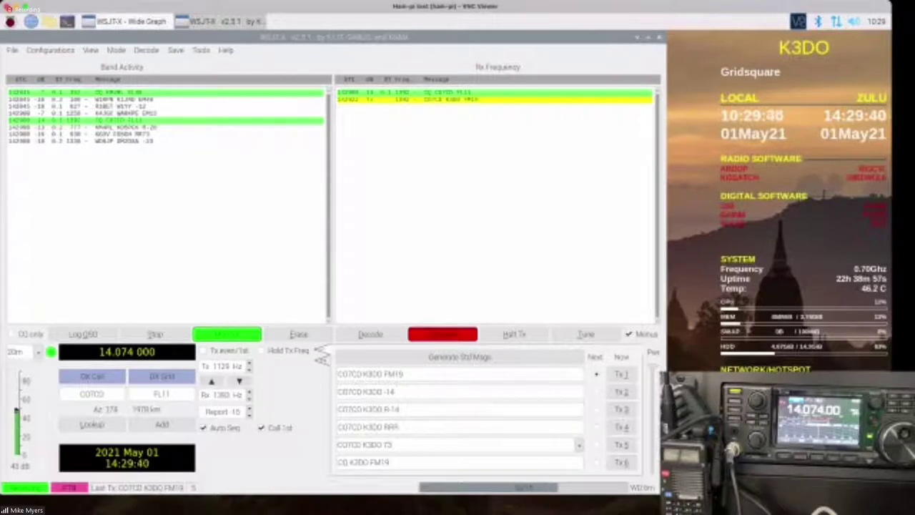
left_click(322, 361)
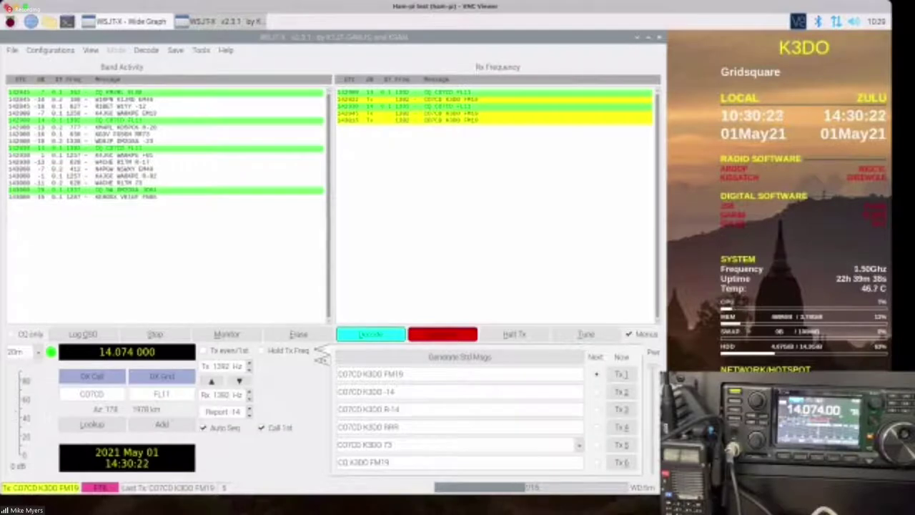
Turn off Enable Tx, switch the band to 40m at 7.074 MHz, and move the main window aside.
left_click(442, 334)
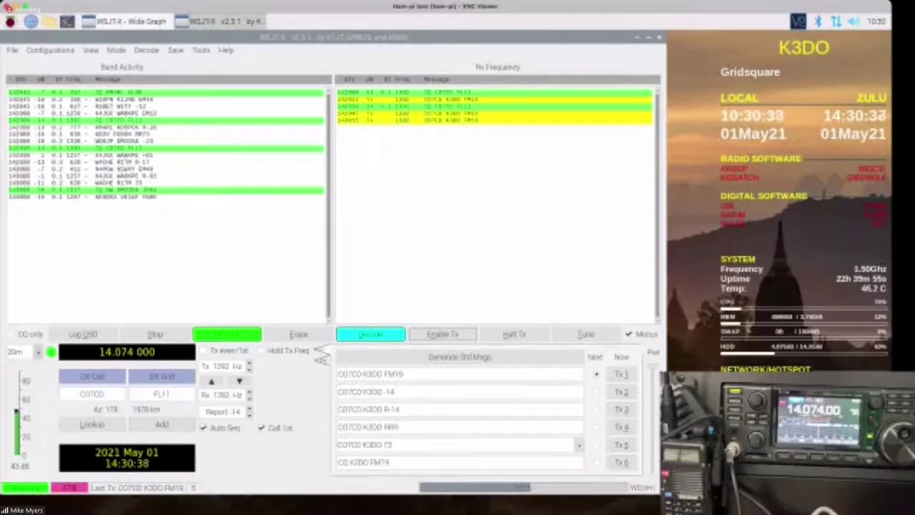
left_click(37, 351)
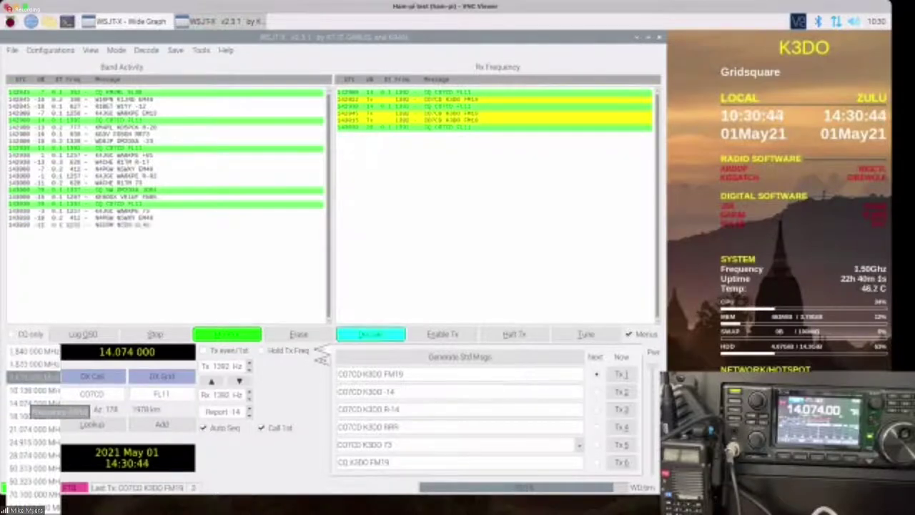
left_click(28, 377)
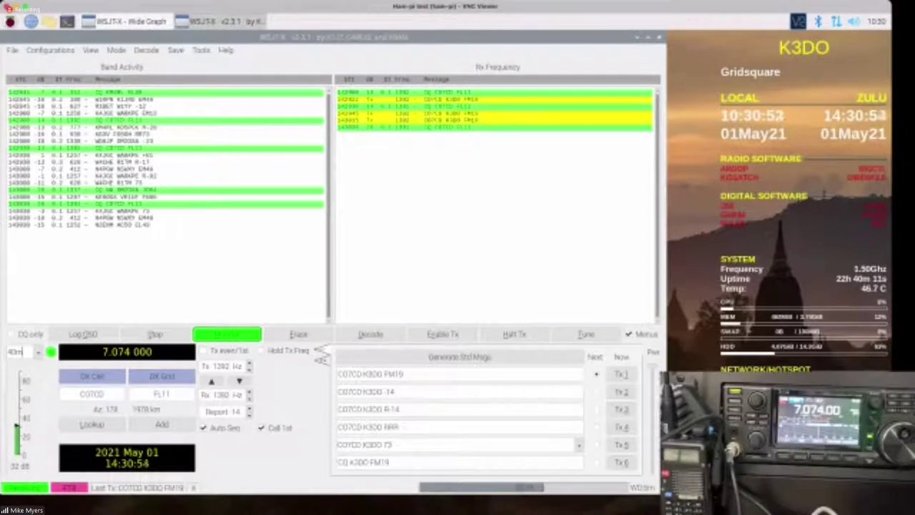
left_click_drag(334, 36, 475, 65)
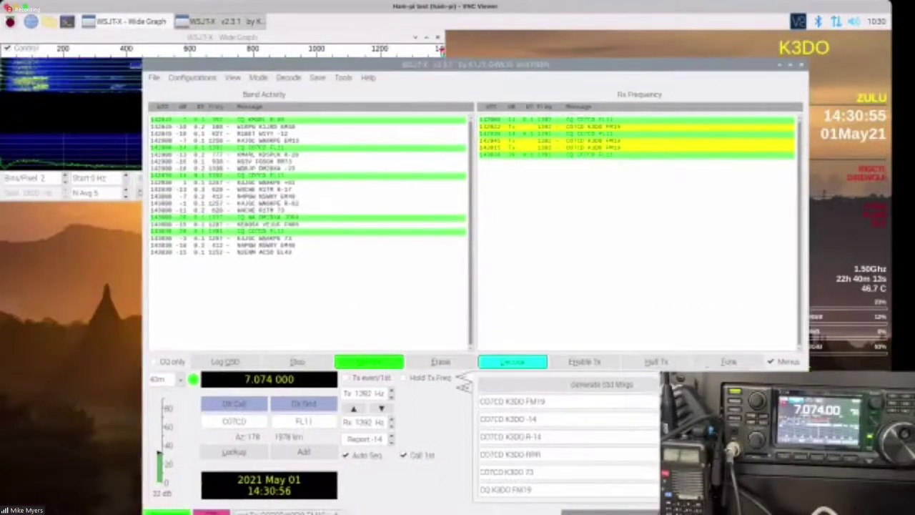
Bring the Wide Graph waterfall forward, lower it, and return the band to 20m at 14.074 MHz.
left_click(336, 53)
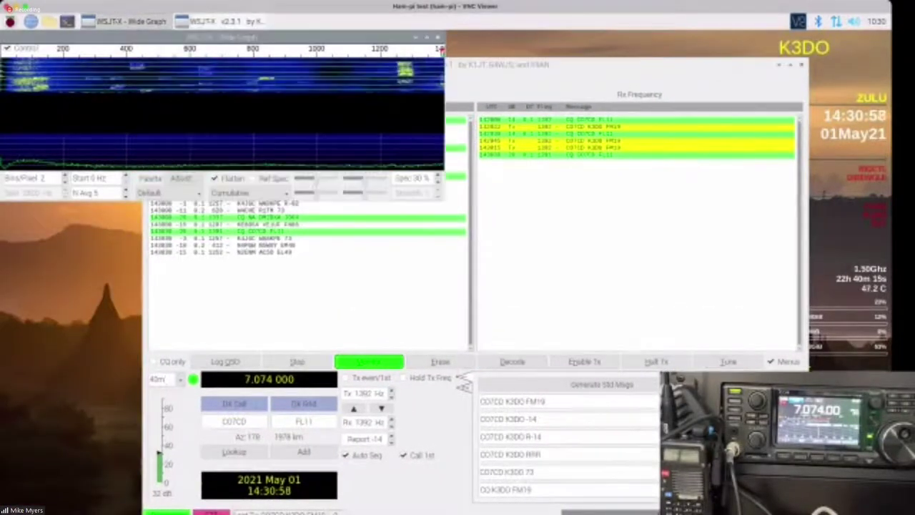
left_click_drag(222, 37, 230, 177)
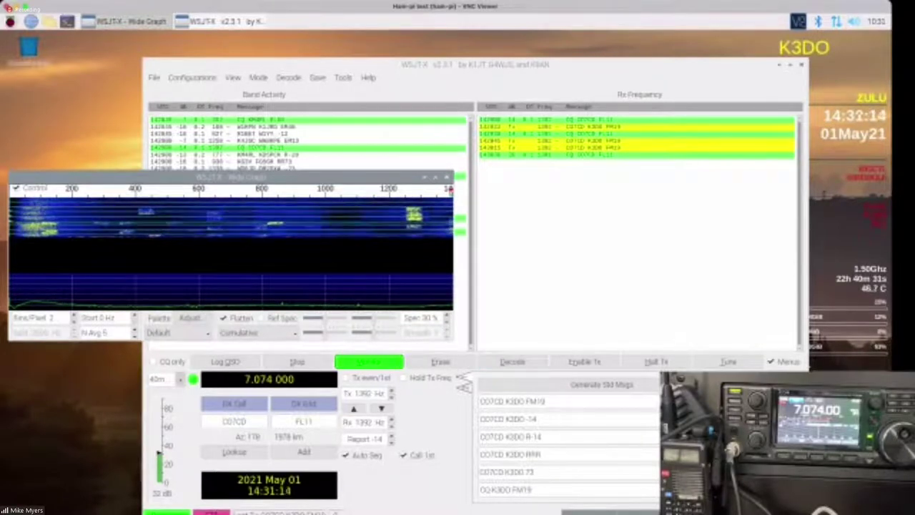
left_click(180, 379)
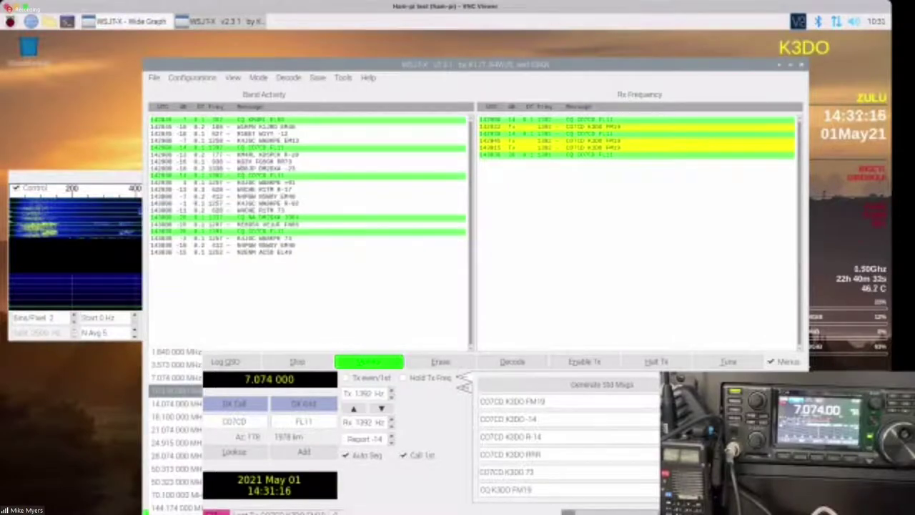
left_click(176, 403)
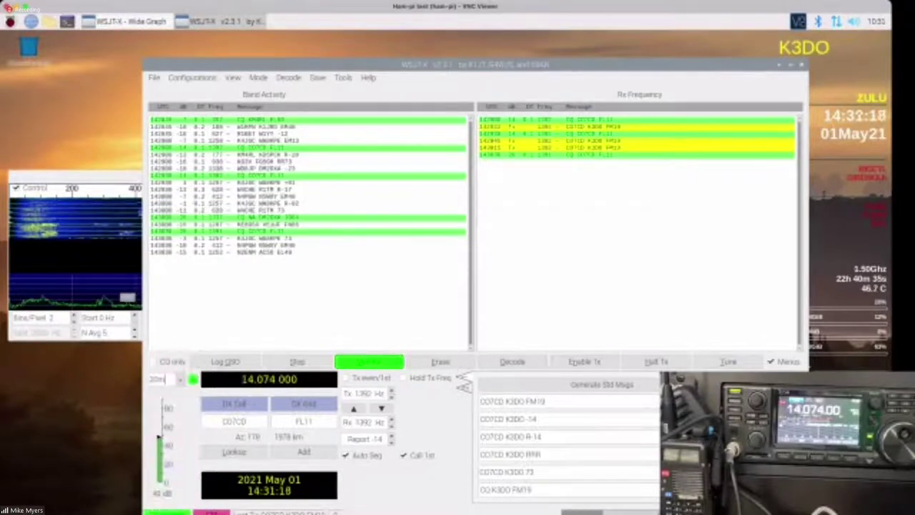
left_click(113, 178)
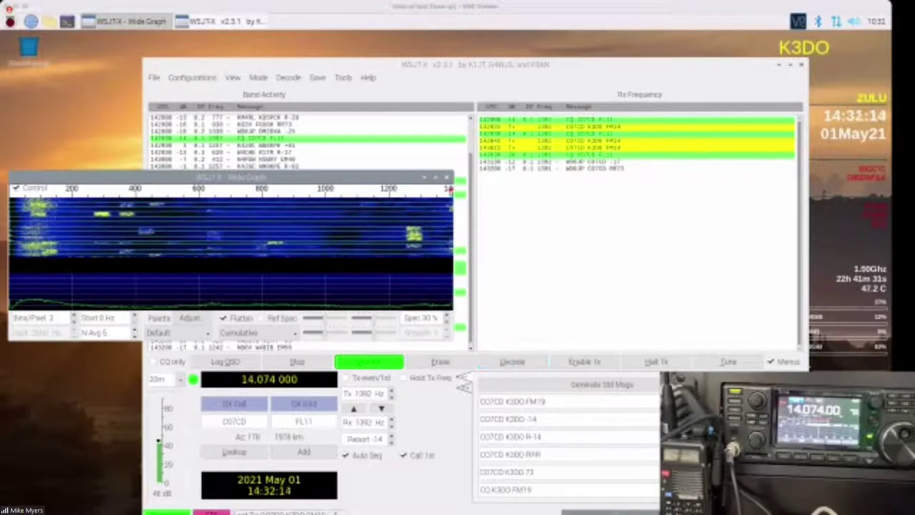
Nudge the waterfall down, bring the main window forward shifted left, and show the Mode list with FT8.
left_click_drag(230, 177, 240, 206)
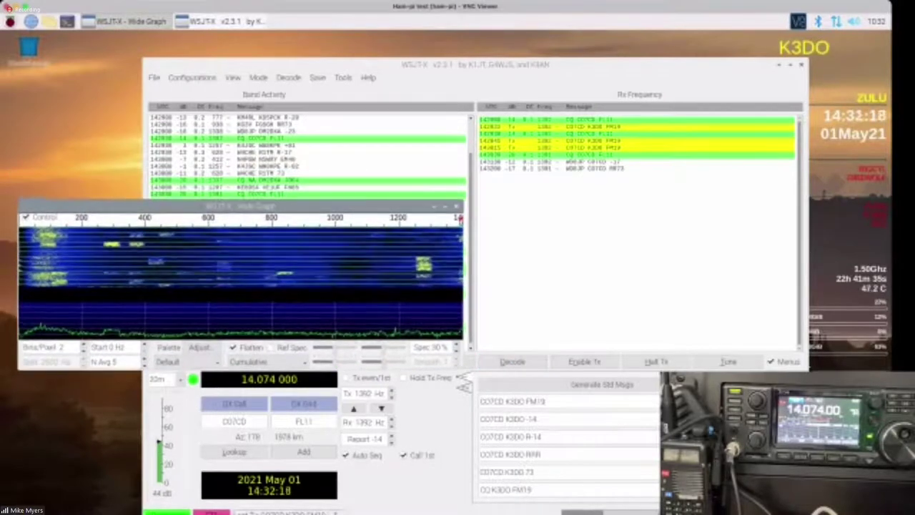
key("alt+Tab")
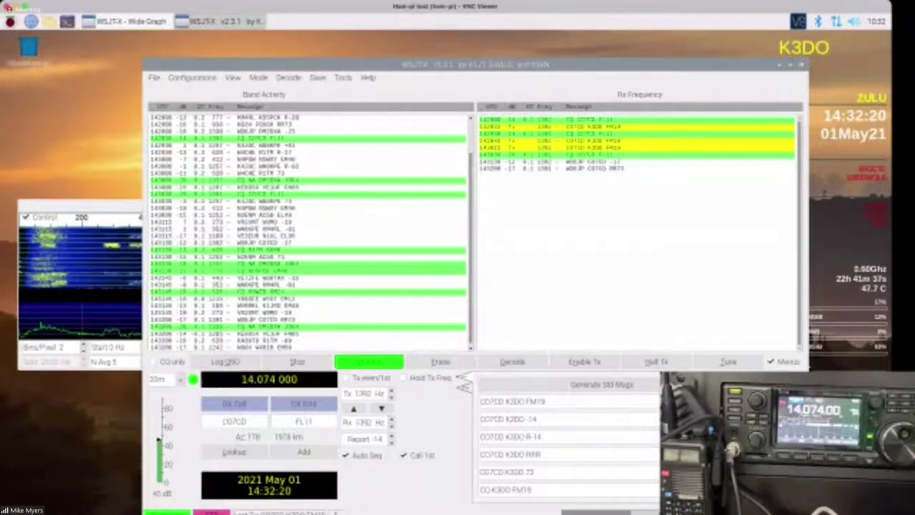
left_click_drag(475, 65, 372, 38)
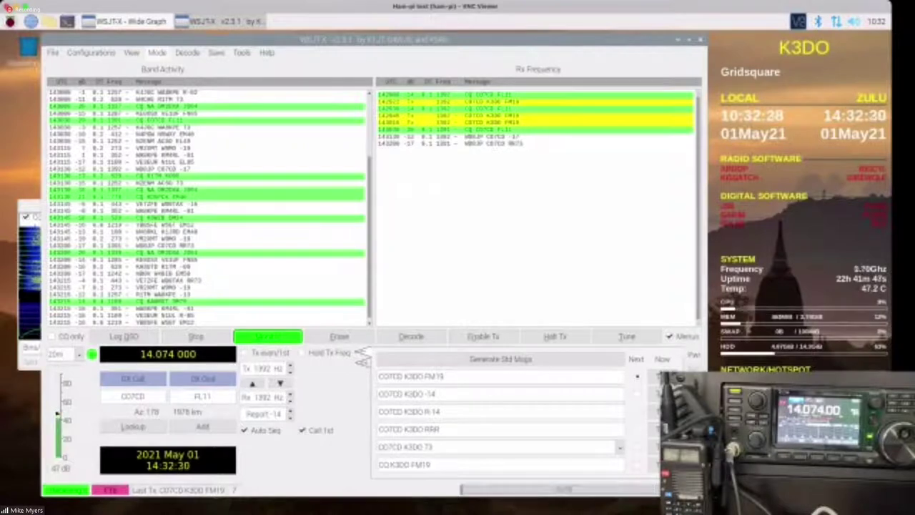
left_click(157, 53)
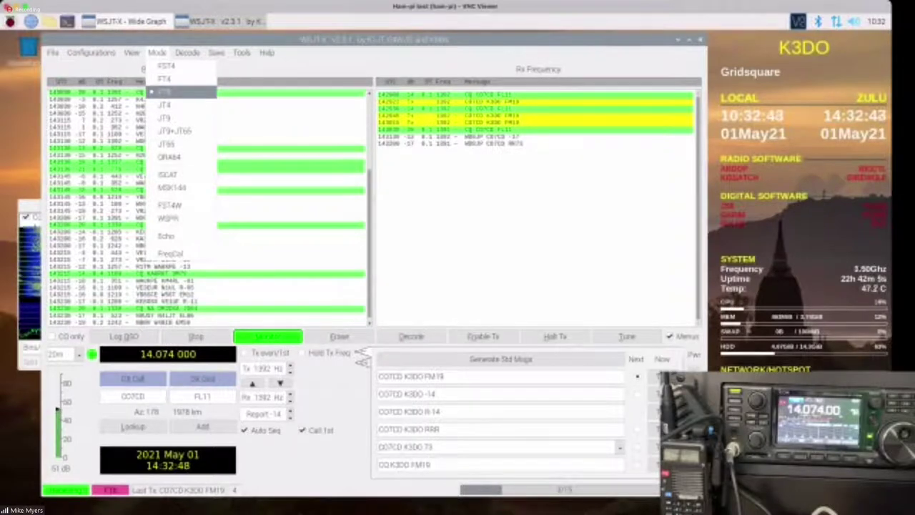
key("Up")
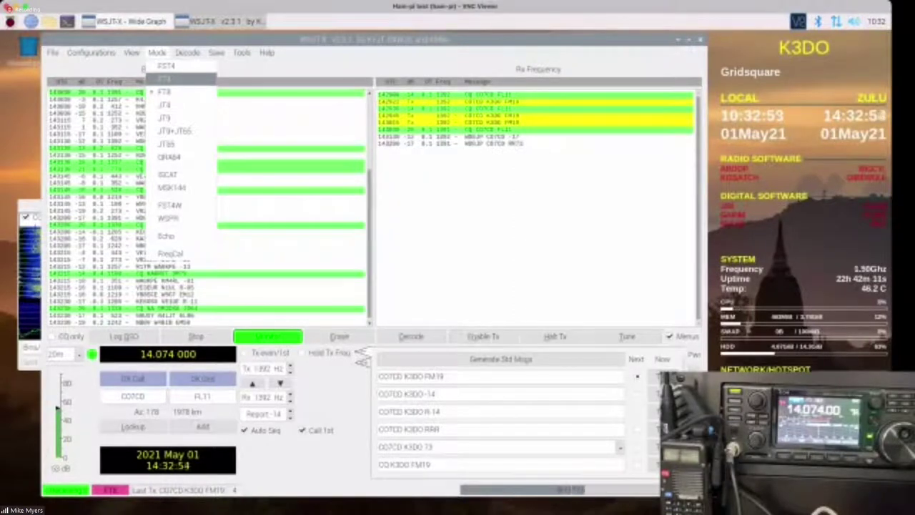
key("Down")
key("Down")
key("Down")
key("Down")
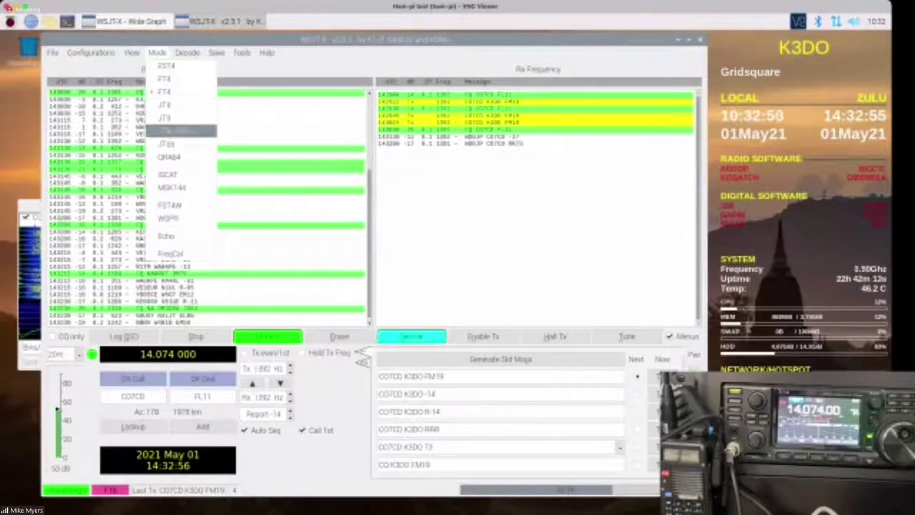
key("Down")
key("Down")
key("Down")
key("Down")
key("Down")
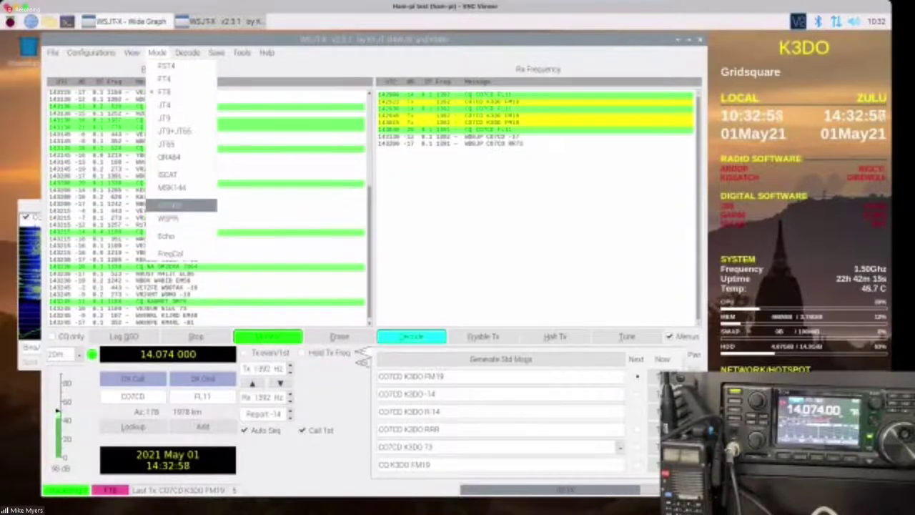
key("Down")
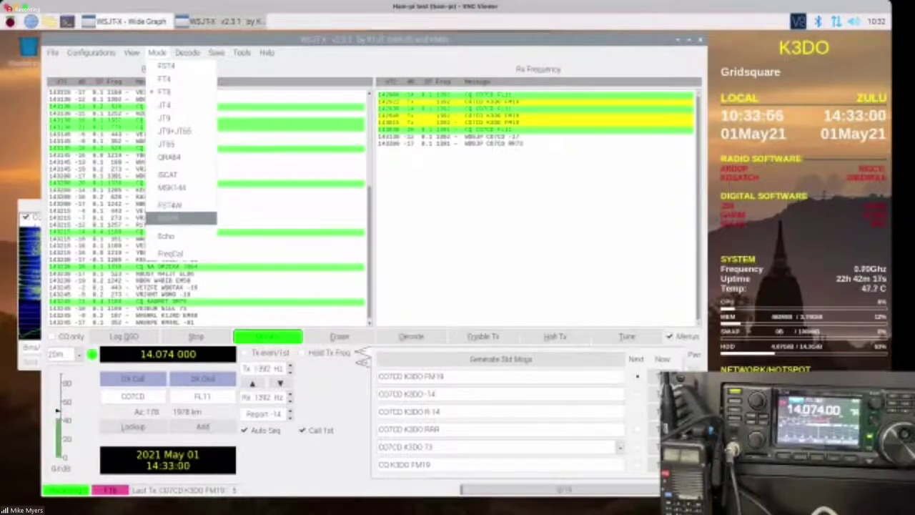